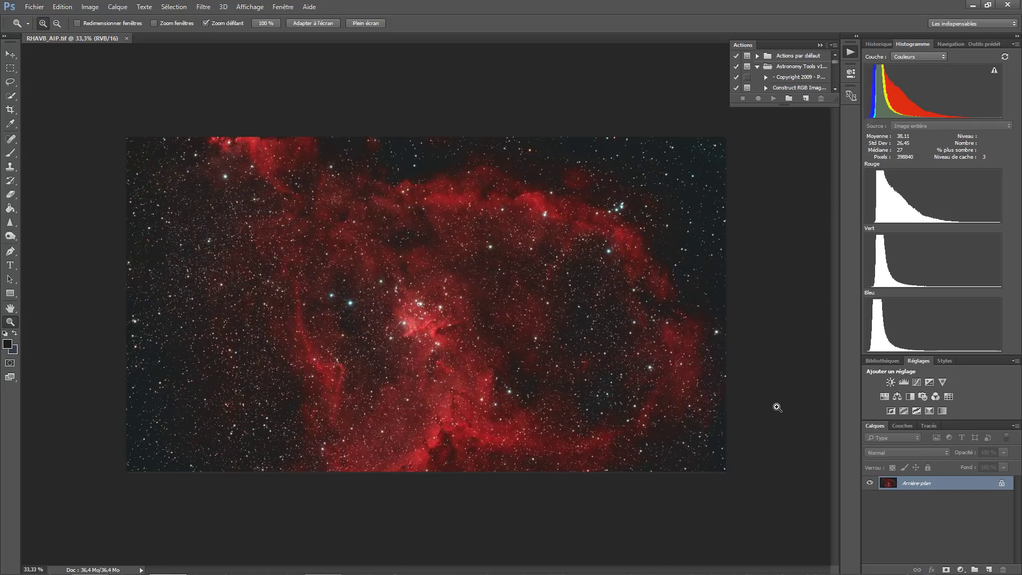
# Step: Convert the nebula image to Lab colour mode (Couleurs Lab)
pyautogui.click(94, 8)
pyautogui.moveTo(102, 20)
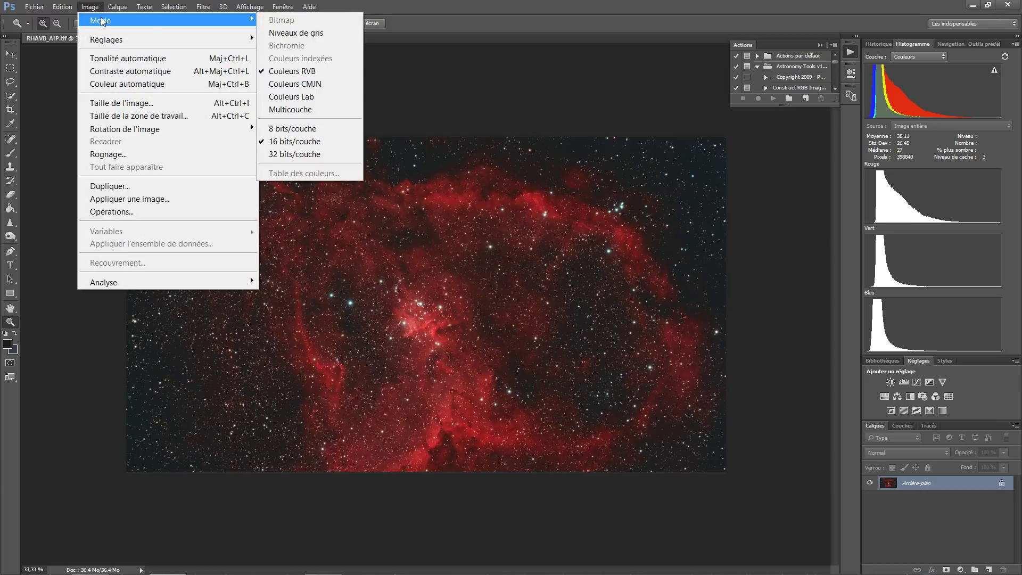
pyautogui.click(289, 98)
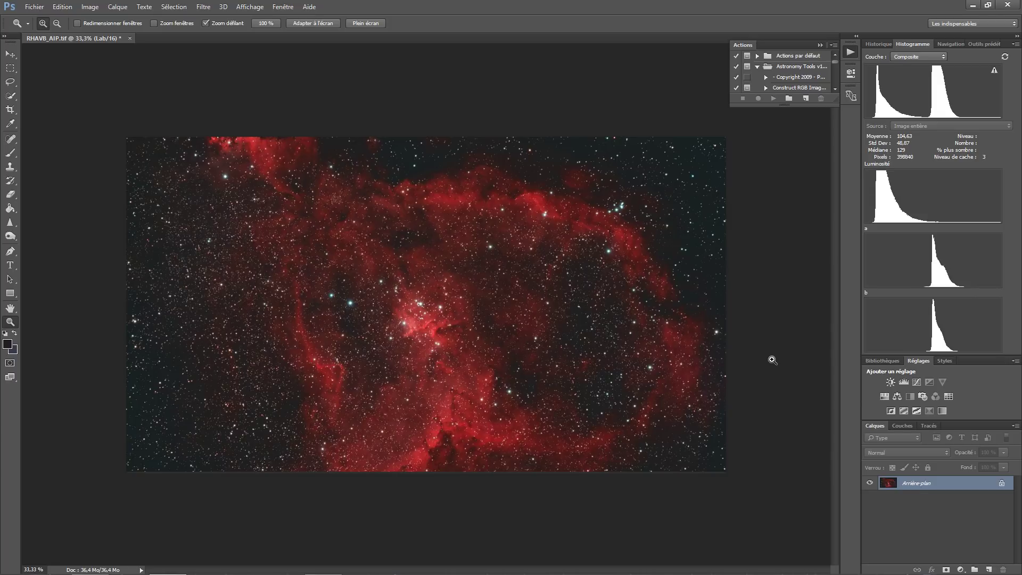
# Step: Examine the Luminosité, a and b channels of the Lab image one at a time
pyautogui.click(898, 426)
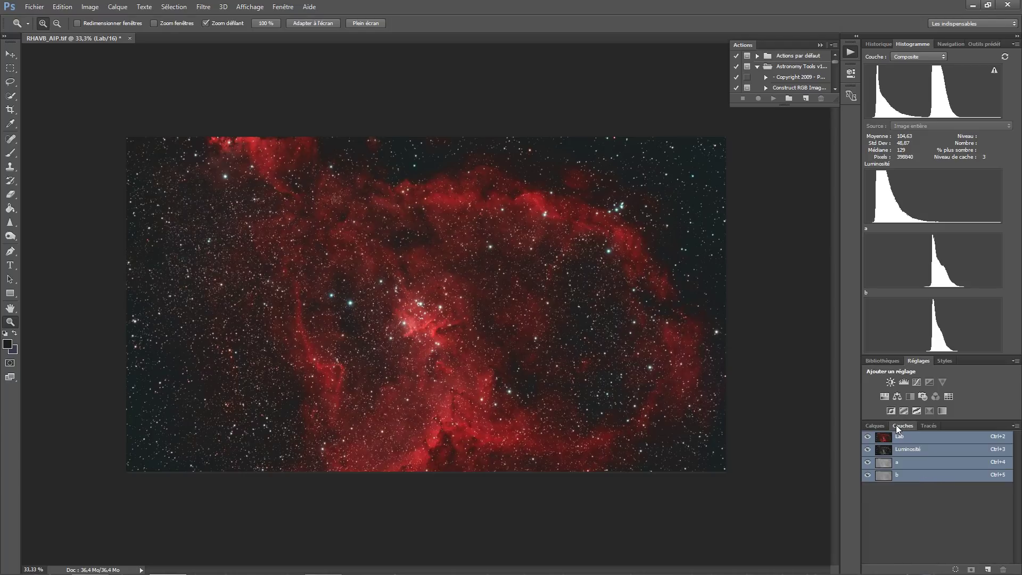
pyautogui.click(906, 454)
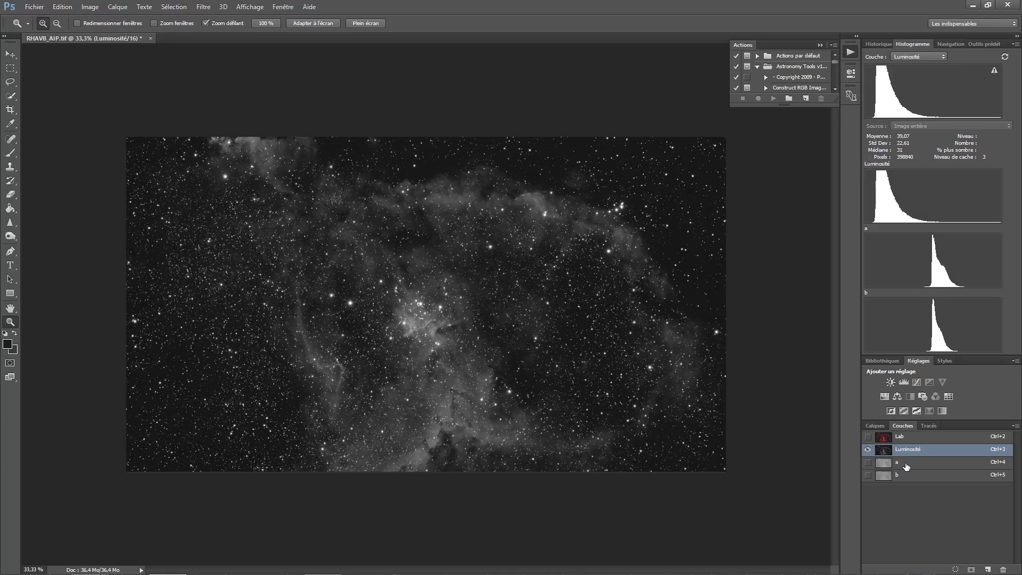
pyautogui.click(906, 466)
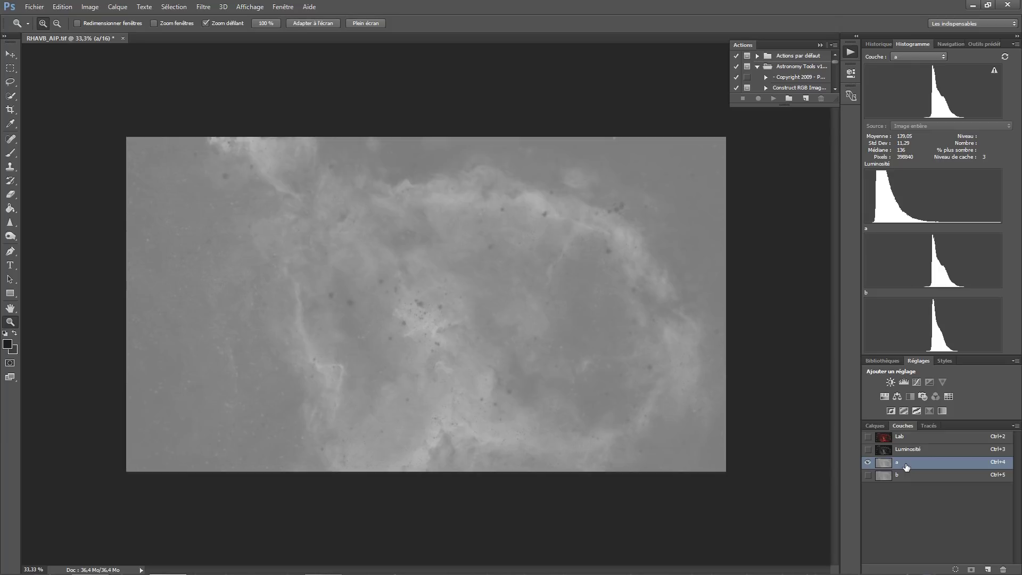
pyautogui.click(908, 475)
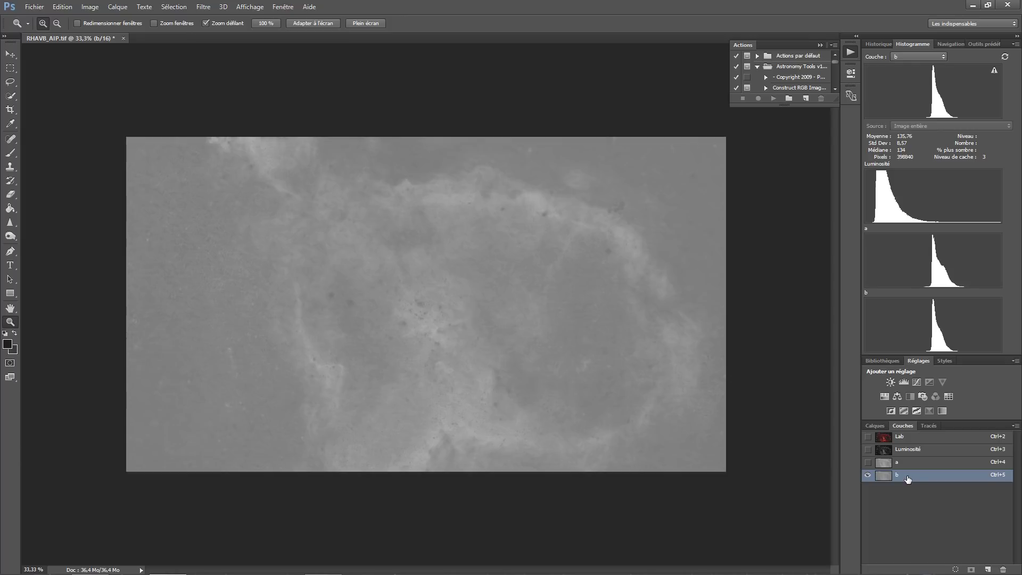
# Step: Copy the entire Luminosité channel and paste it as a new layer above the background
pyautogui.click(912, 452)
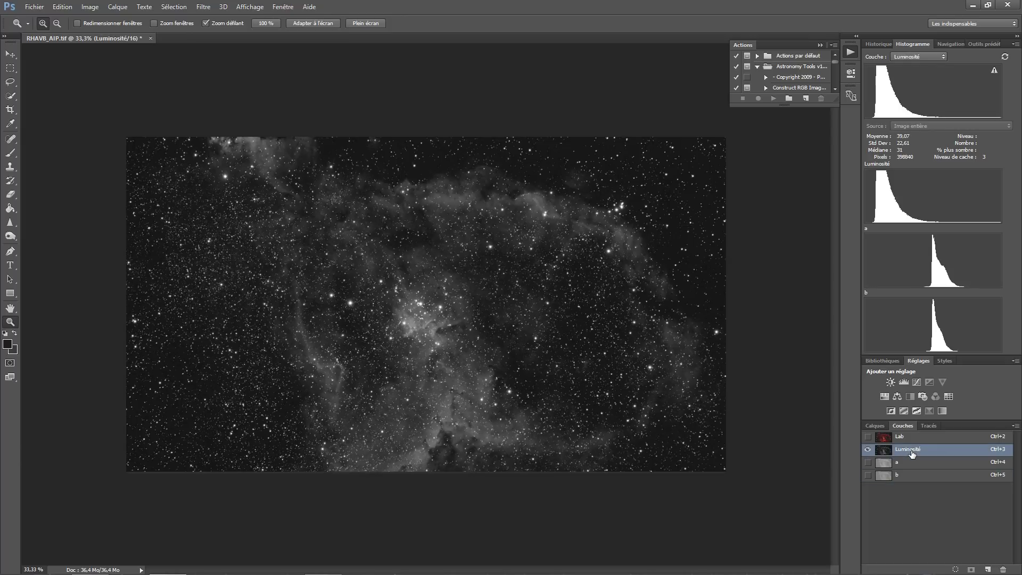
pyautogui.moveTo(913, 452); pyautogui.dragTo(915, 457)
pyautogui.hotkey('ctrl', 'a')
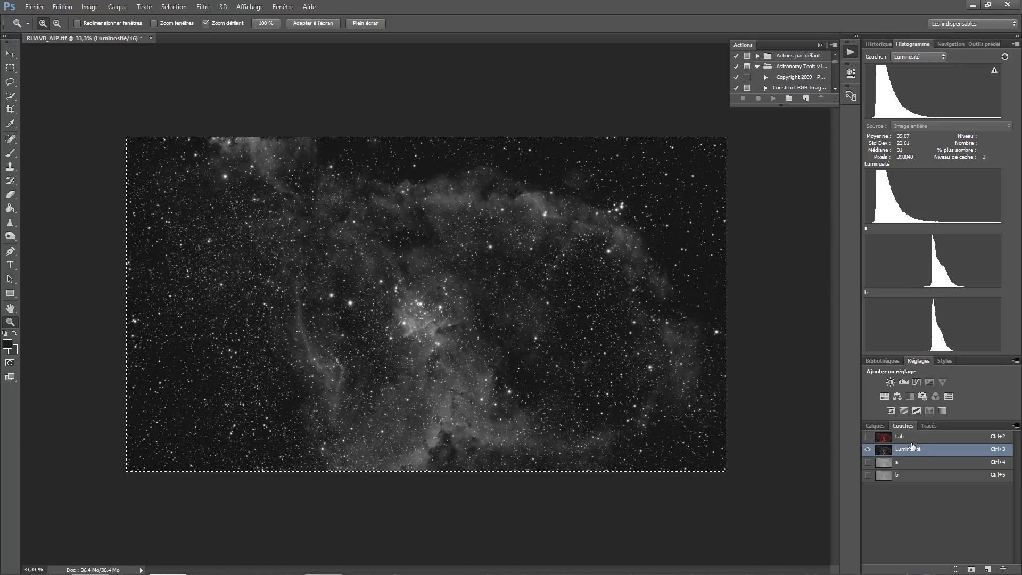
pyautogui.click(912, 438)
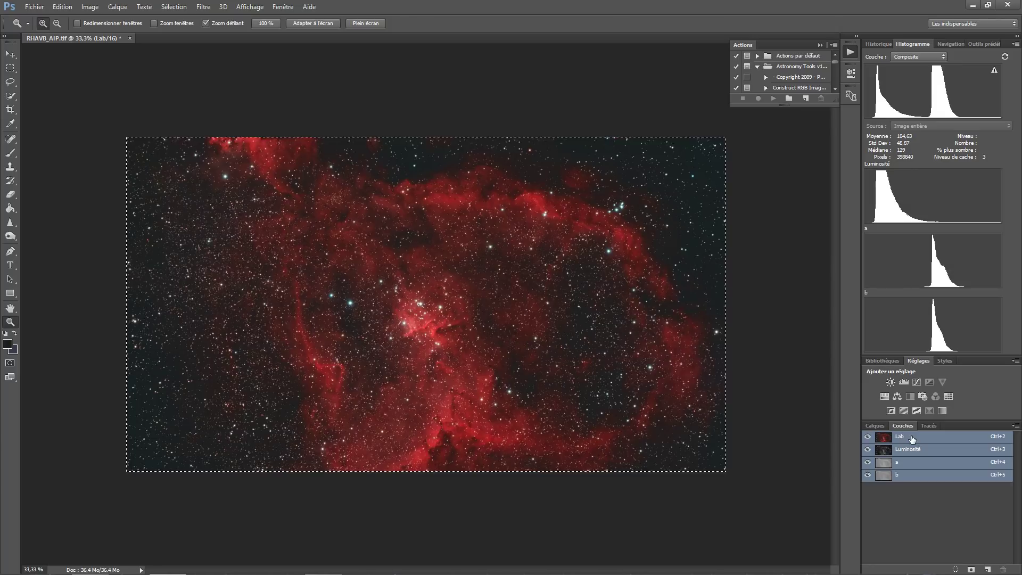
pyautogui.click(880, 427)
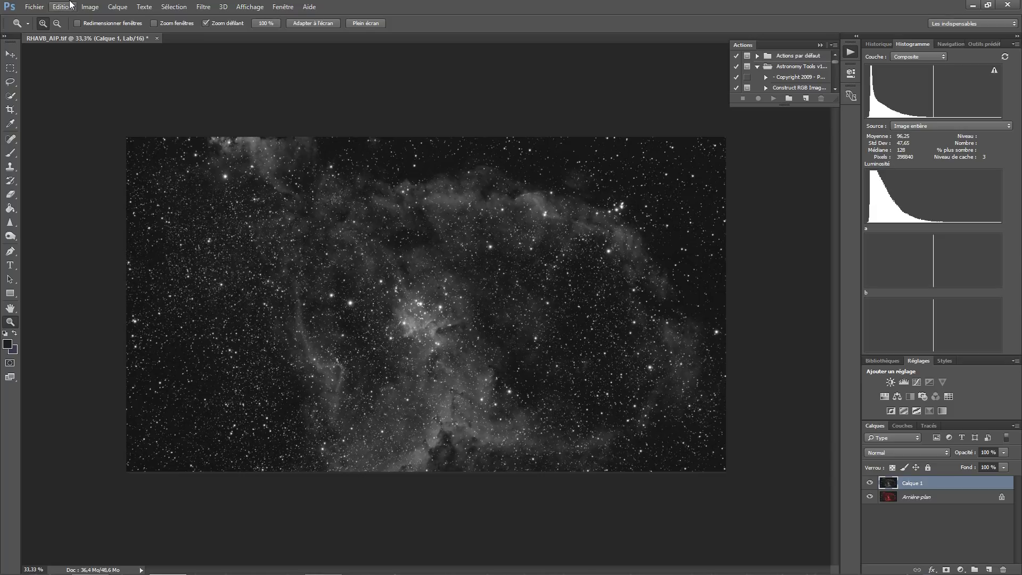
# Step: Convert the document back to RGB colour without flattening, and set the pasted layer's blend mode to Luminosité
pyautogui.click(87, 8)
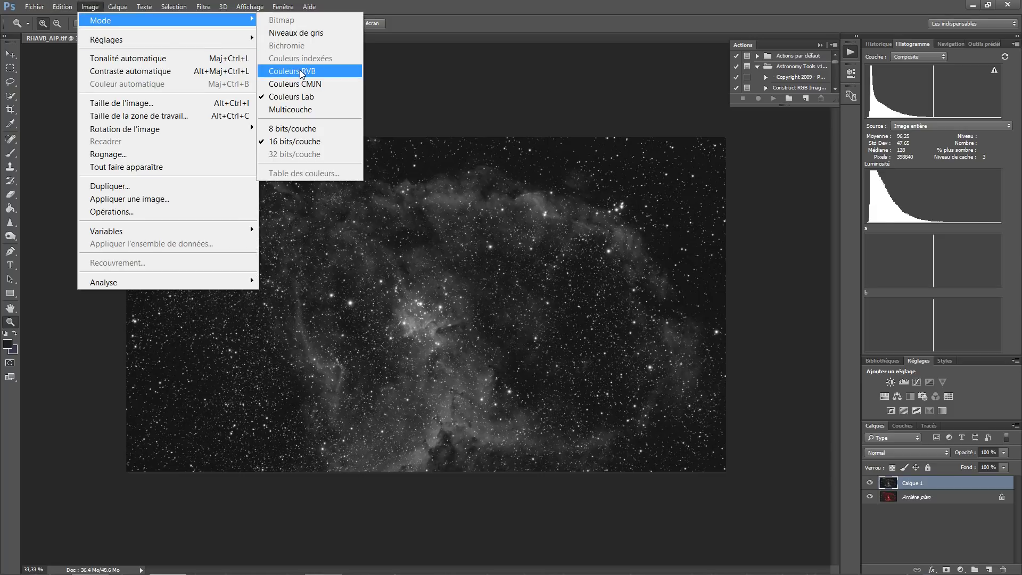
pyautogui.click(302, 73)
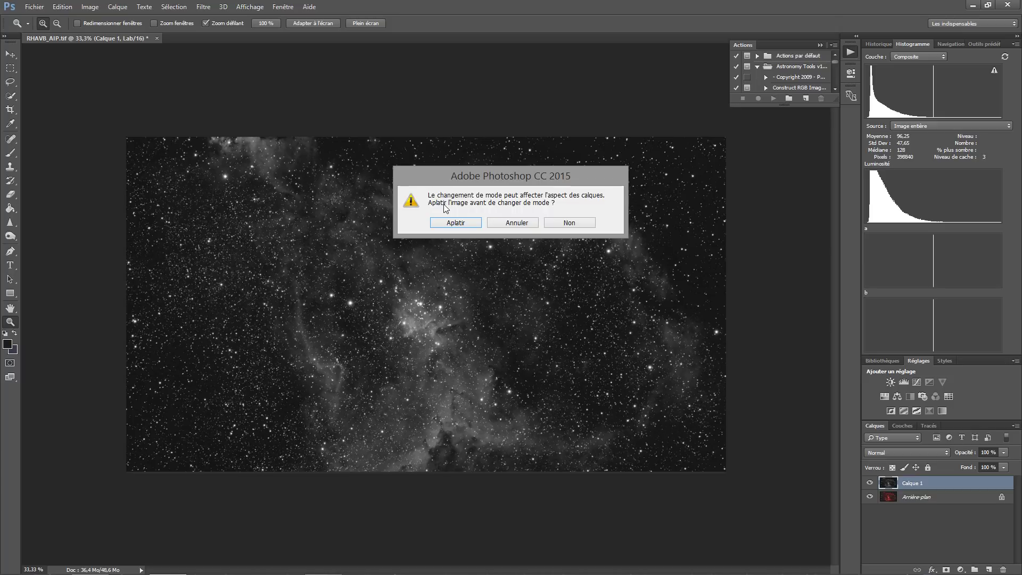
pyautogui.click(566, 222)
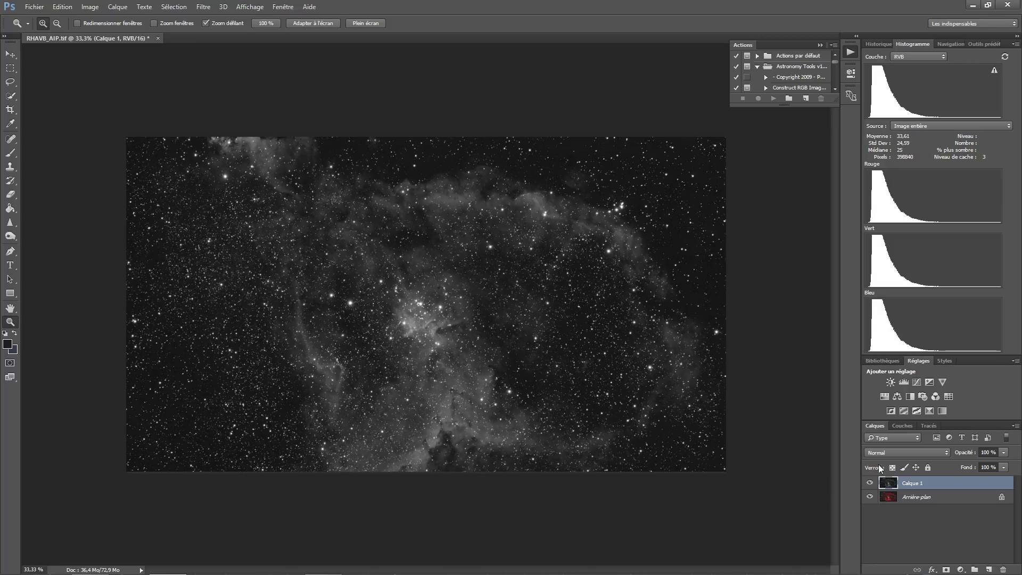
pyautogui.click(914, 456)
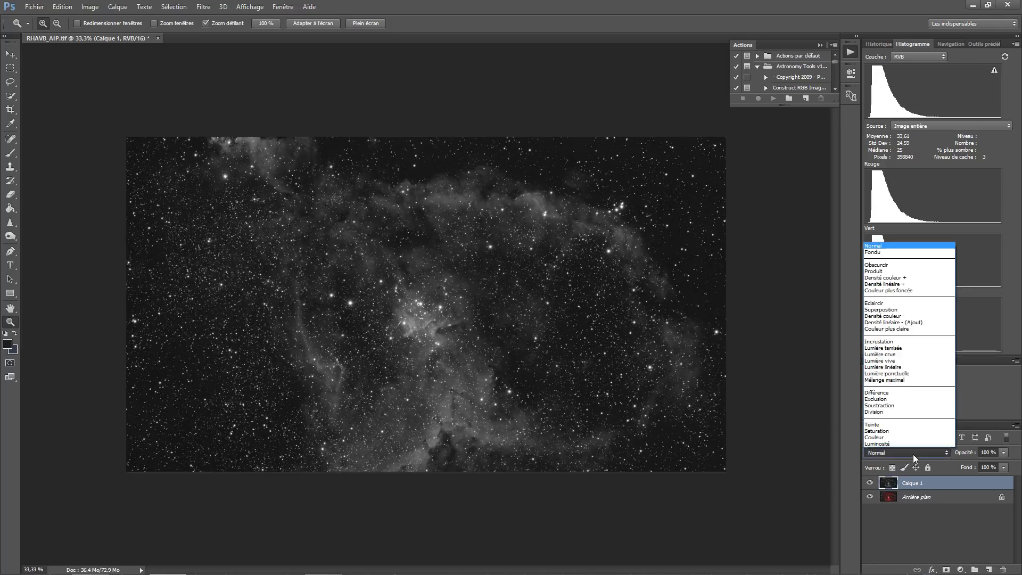
pyautogui.click(913, 444)
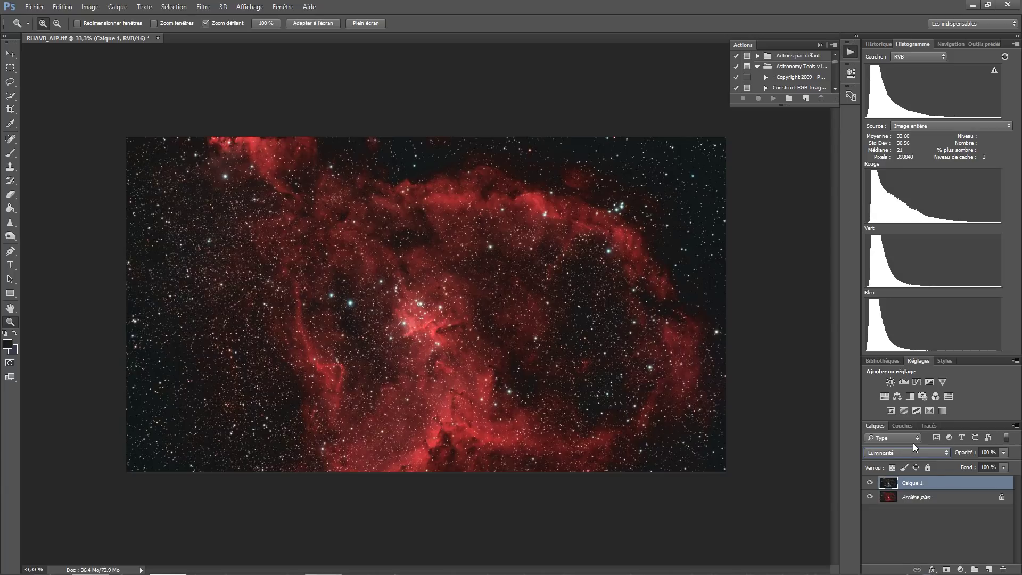
# Step: Compare the image with the luminosity layer hidden and shown
pyautogui.click(870, 483)
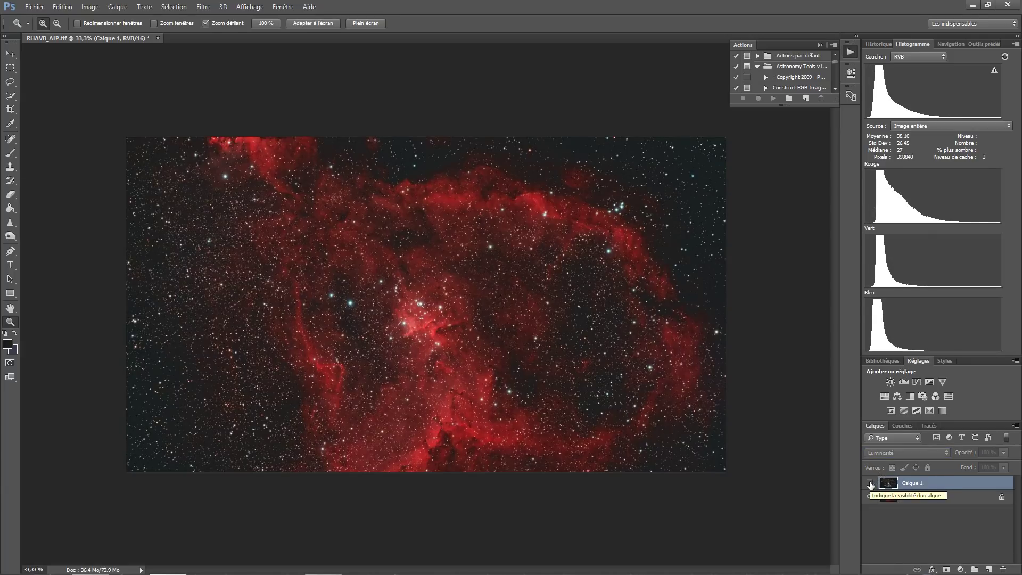
pyautogui.click(870, 483)
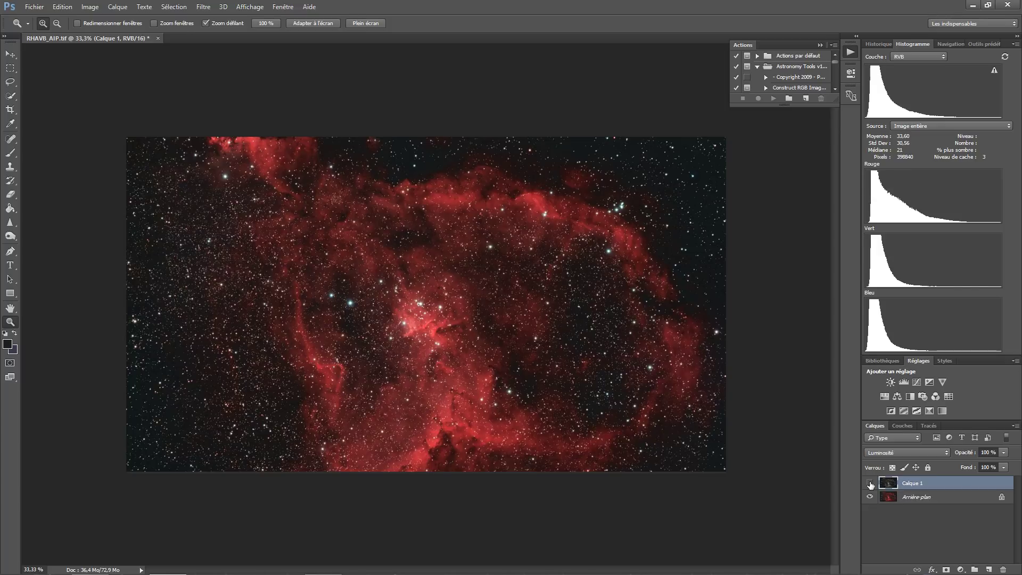
pyautogui.click(870, 484)
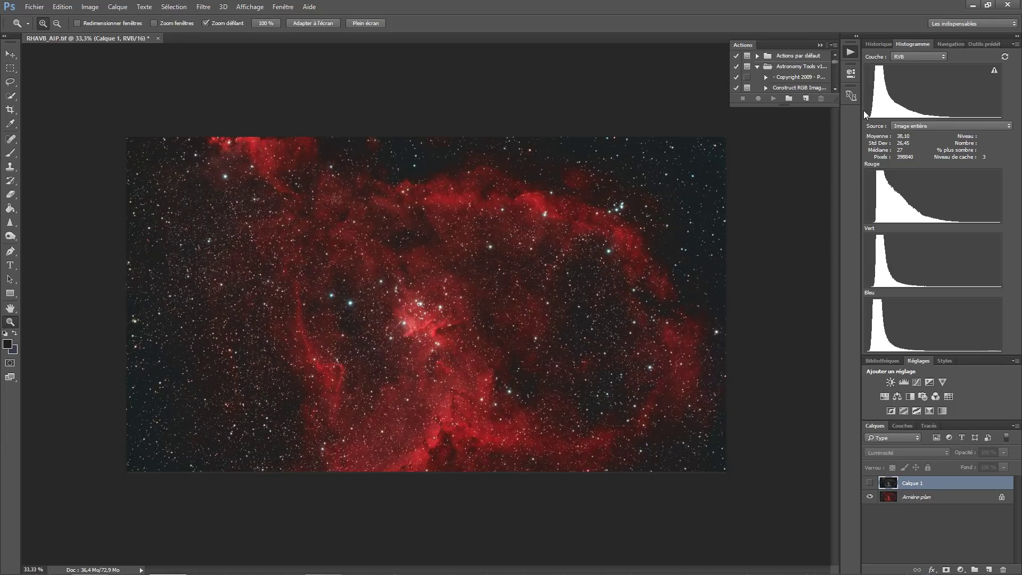
pyautogui.click(870, 483)
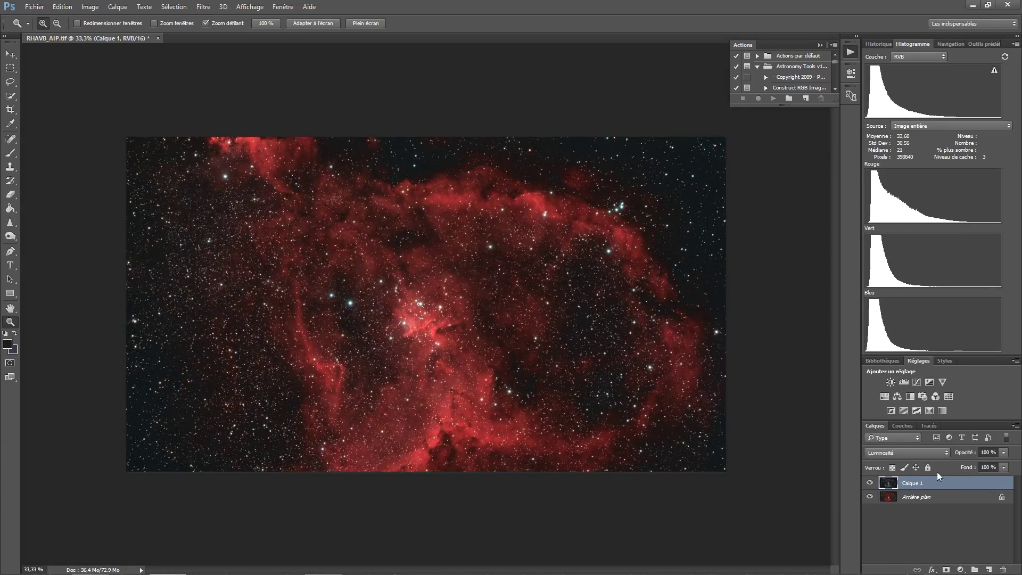
# Step: Try several opacities on the luminosity layer, down to 0 %, and restore it to 100 %
pyautogui.click(1003, 452)
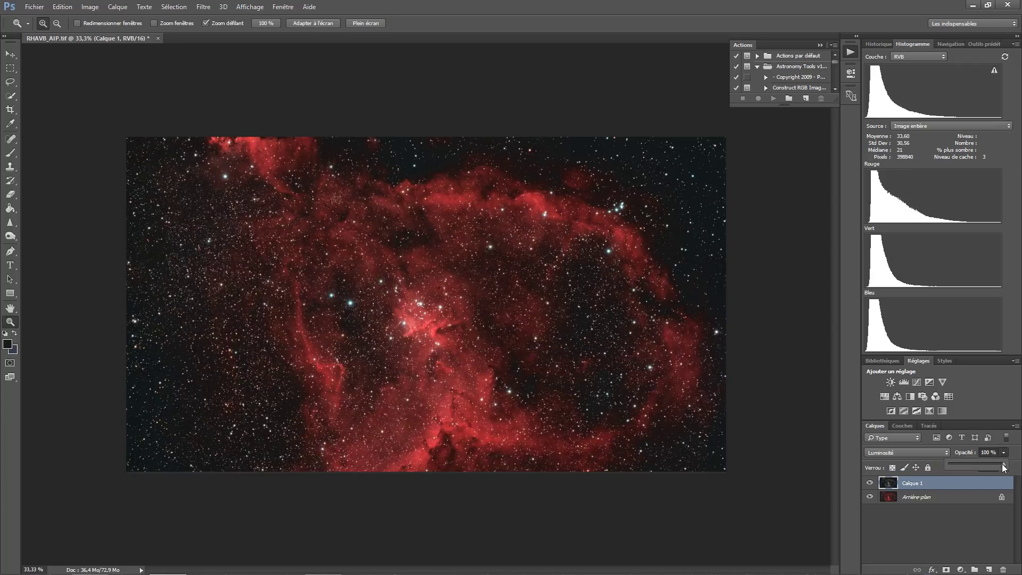
pyautogui.moveTo(1003, 465); pyautogui.dragTo(958, 465)
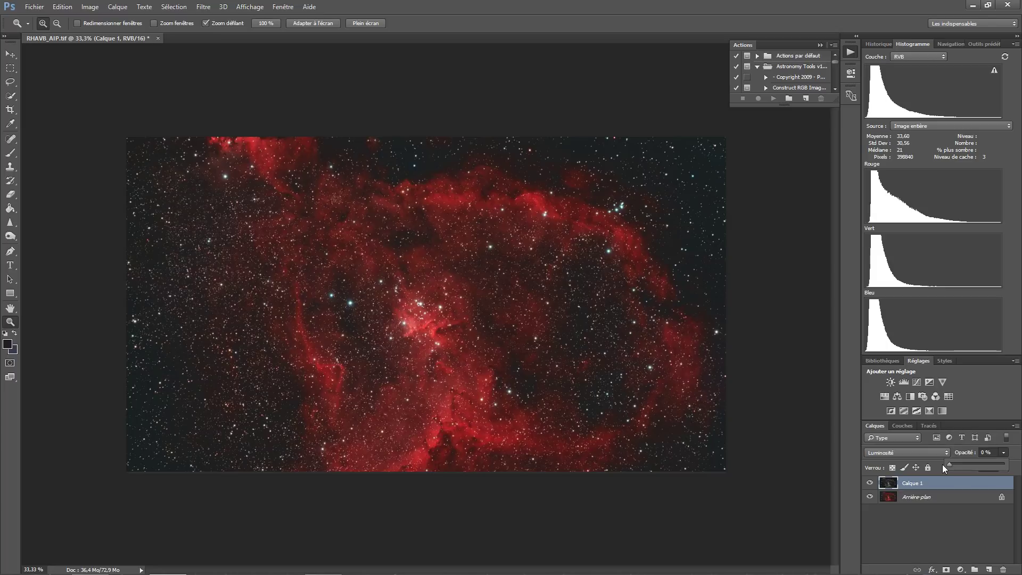
pyautogui.moveTo(947, 464); pyautogui.dragTo(1009, 470)
pyautogui.moveTo(935, 473); pyautogui.dragTo(957, 468)
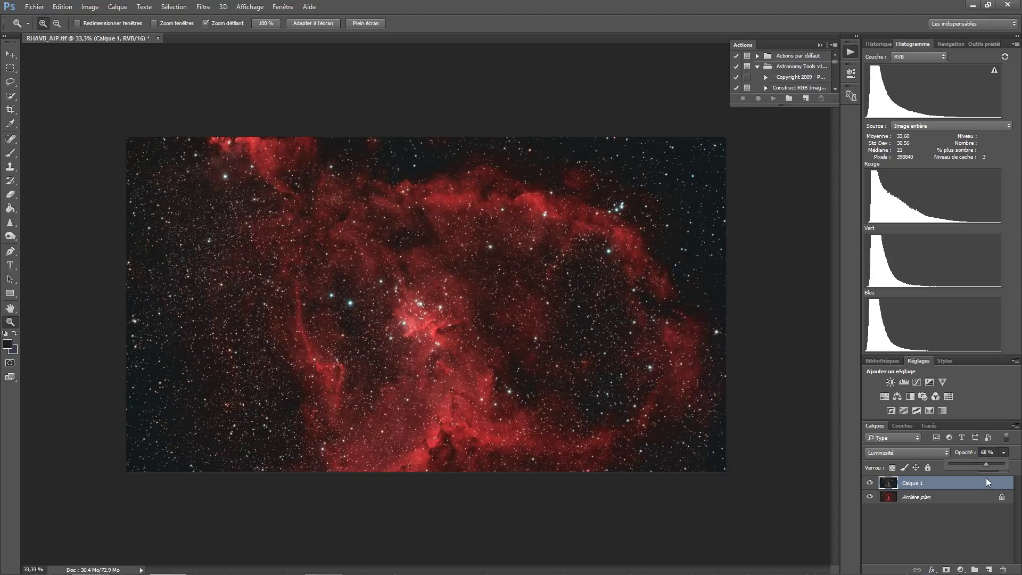
pyautogui.moveTo(970, 477); pyautogui.dragTo(967, 477)
# Step: Review the available image colour modes and the document's RGB channels
pyautogui.click(92, 6)
pyautogui.moveTo(104, 21)
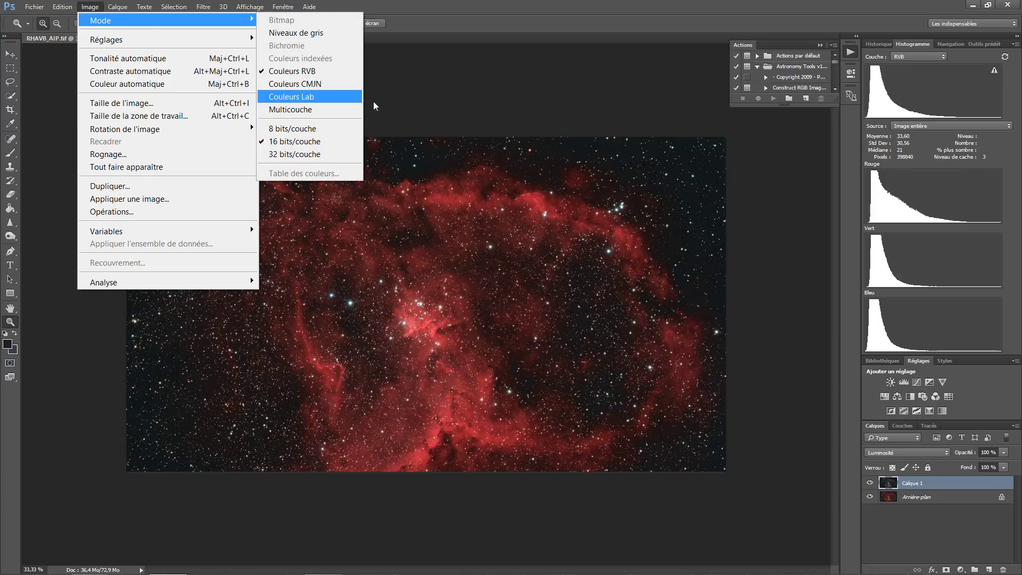
pyautogui.click(905, 426)
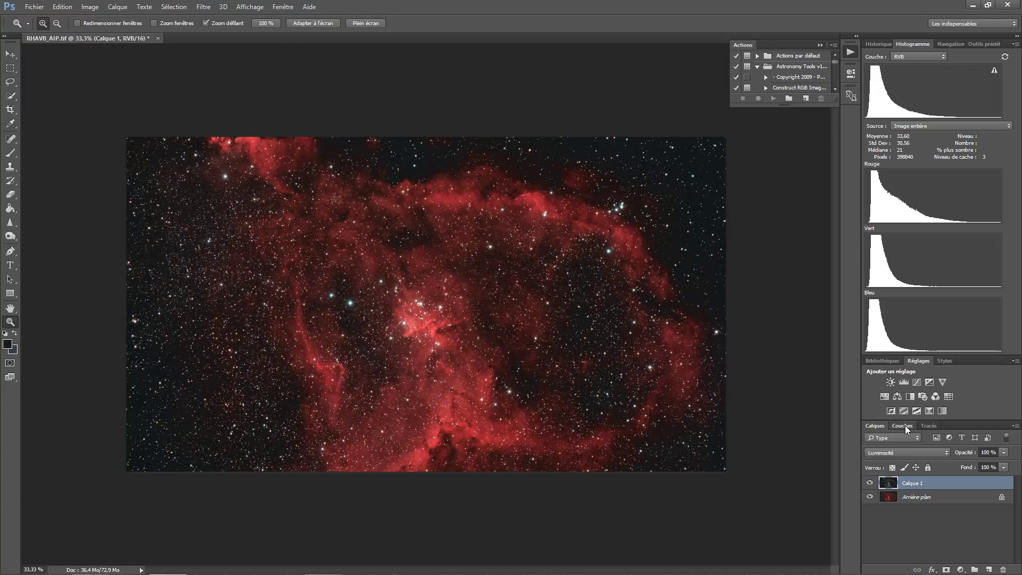
pyautogui.click(905, 426)
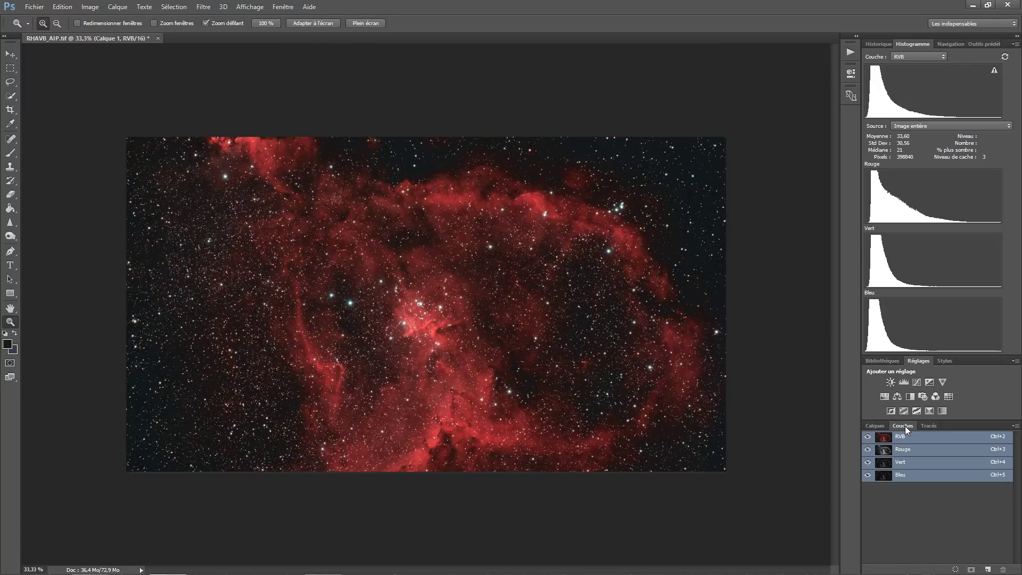
pyautogui.click(876, 426)
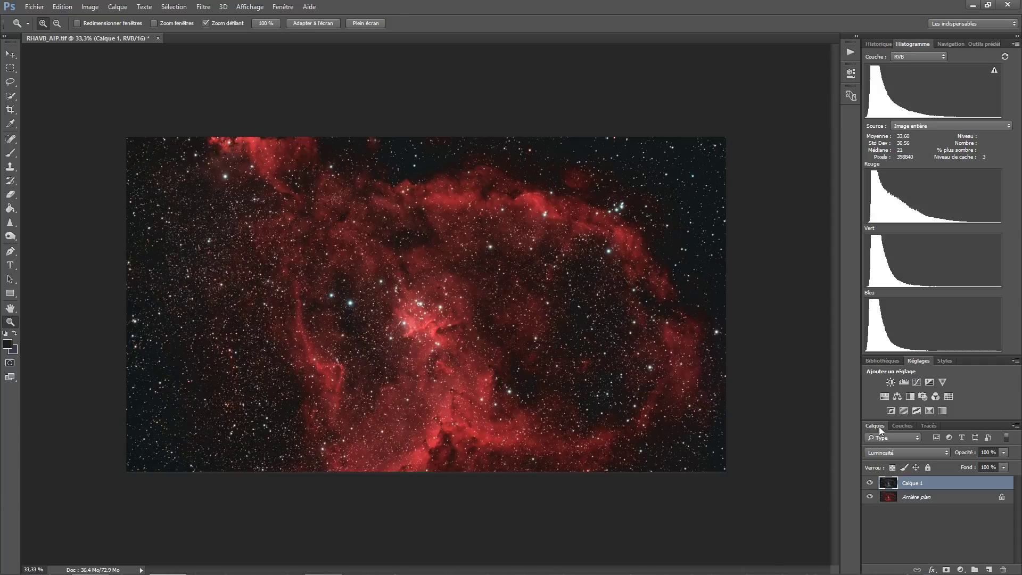
# Step: Review the luminosity layer's blend mode, keeping Luminosité, and compare the image without and with that layer
pyautogui.click(908, 454)
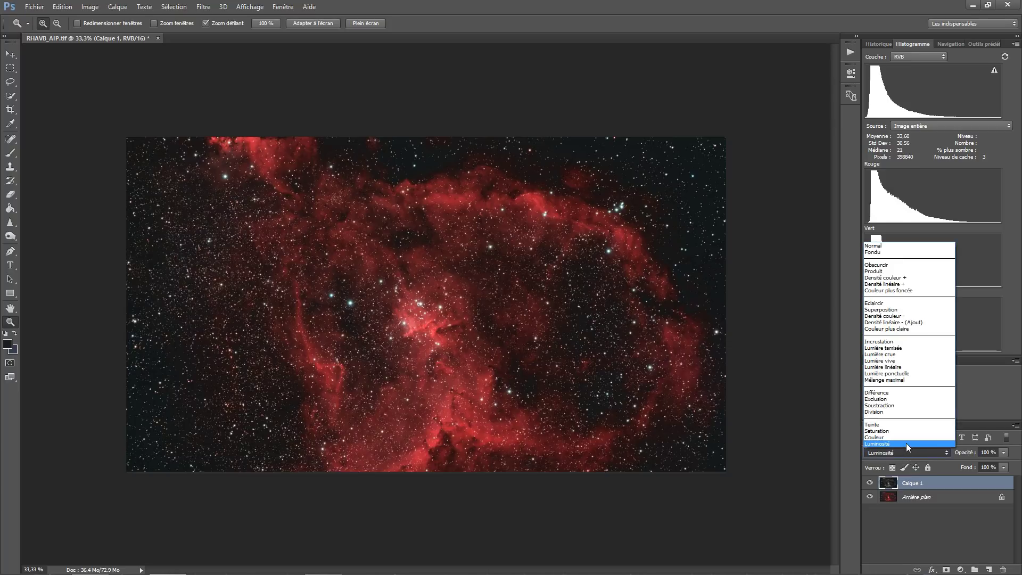
pyautogui.click(906, 443)
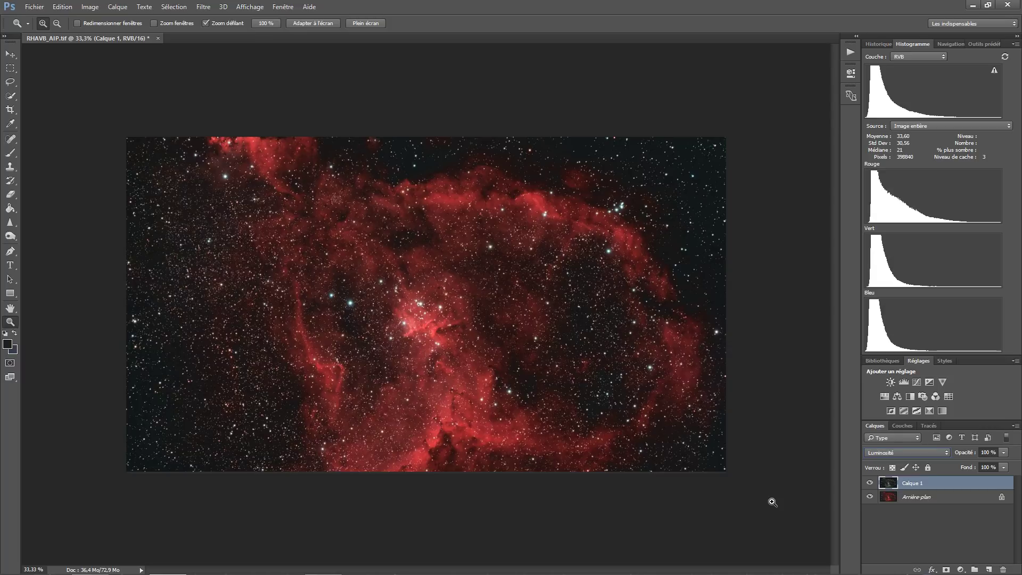
pyautogui.click(870, 483)
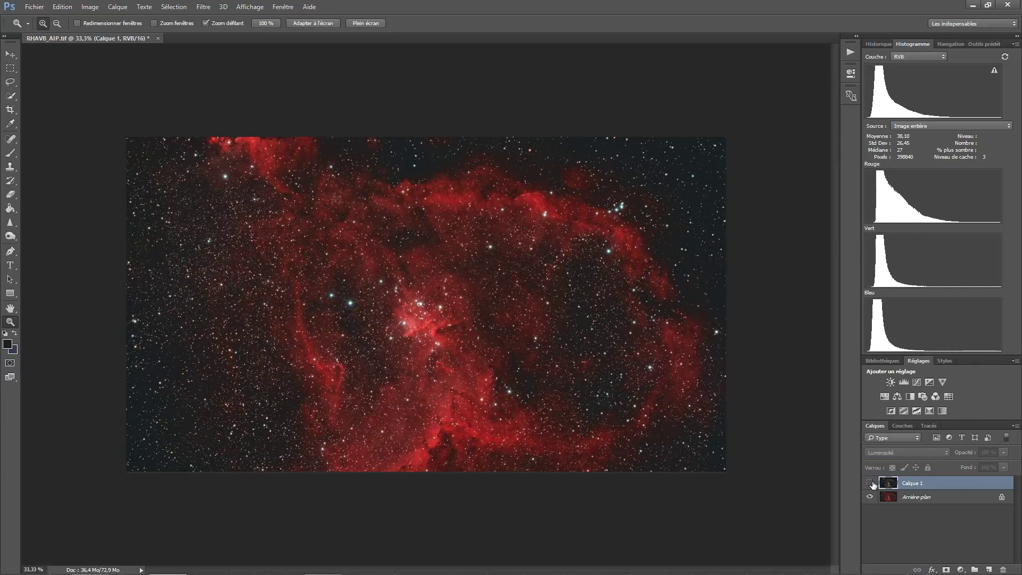
pyautogui.click(870, 483)
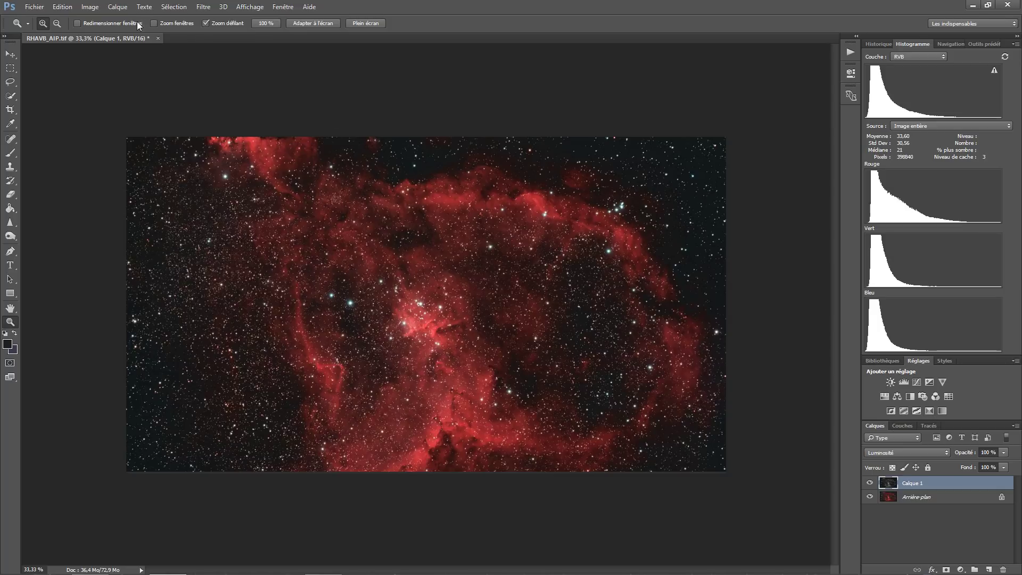
# Step: Add a Correction sélective adjustment layer above the luminosity layer with the default name, mode and opacity
pyautogui.click(117, 7)
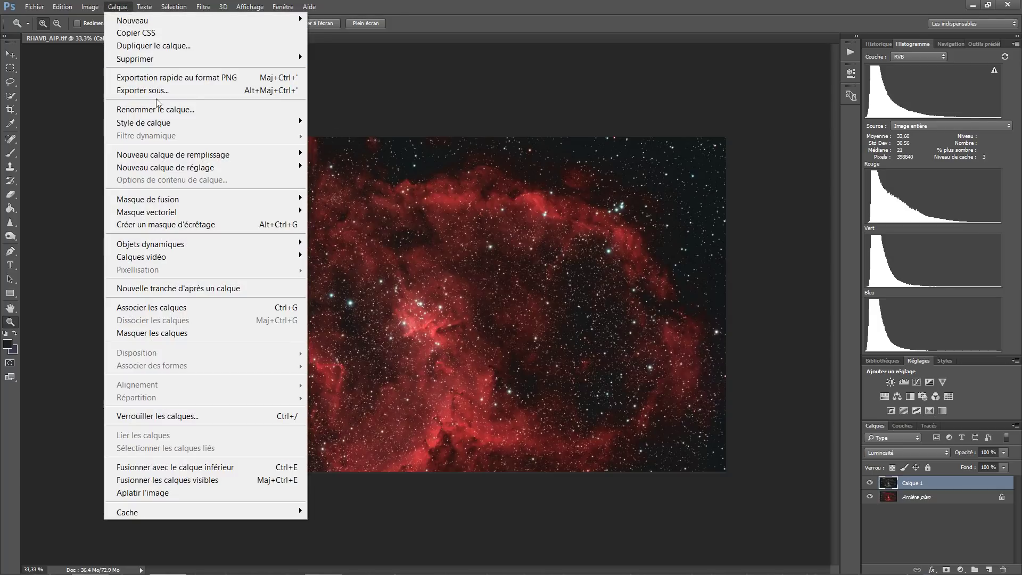
pyautogui.moveTo(190, 168)
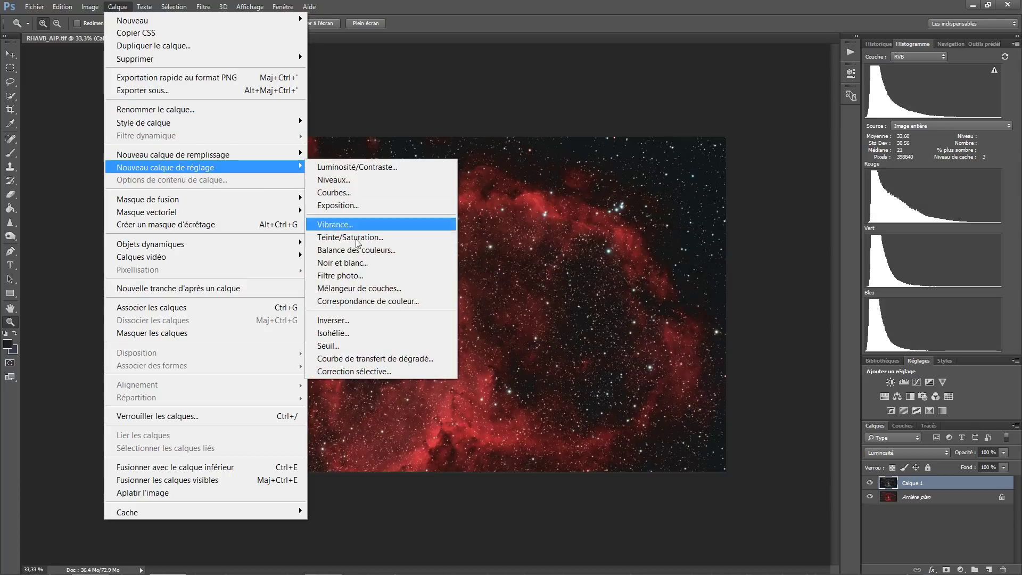
pyautogui.click(357, 373)
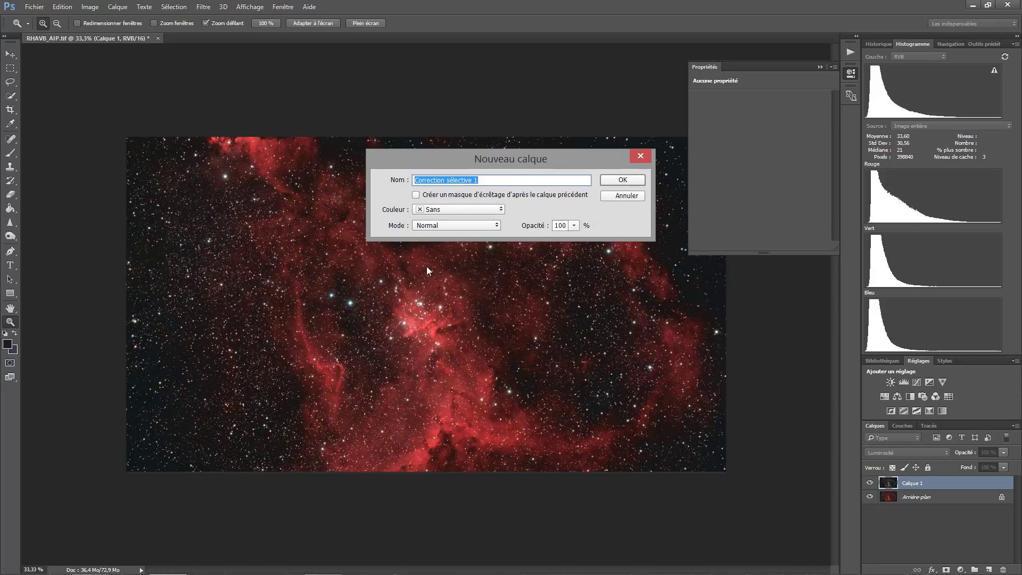
pyautogui.click(623, 180)
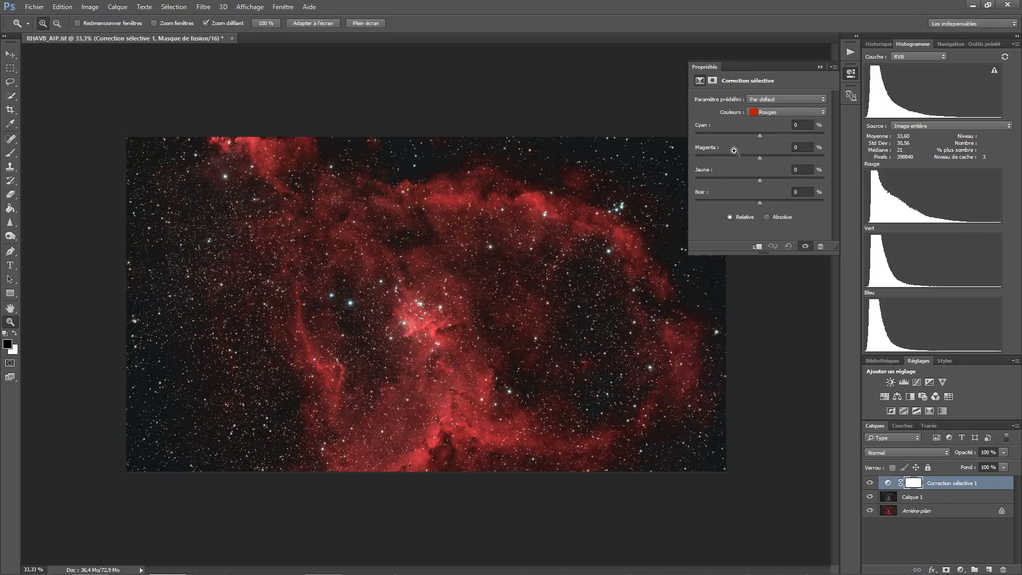
# Step: Keep Rouges as the colour range to correct and set the selective colour layer's blend mode to Couleur
pyautogui.click(768, 116)
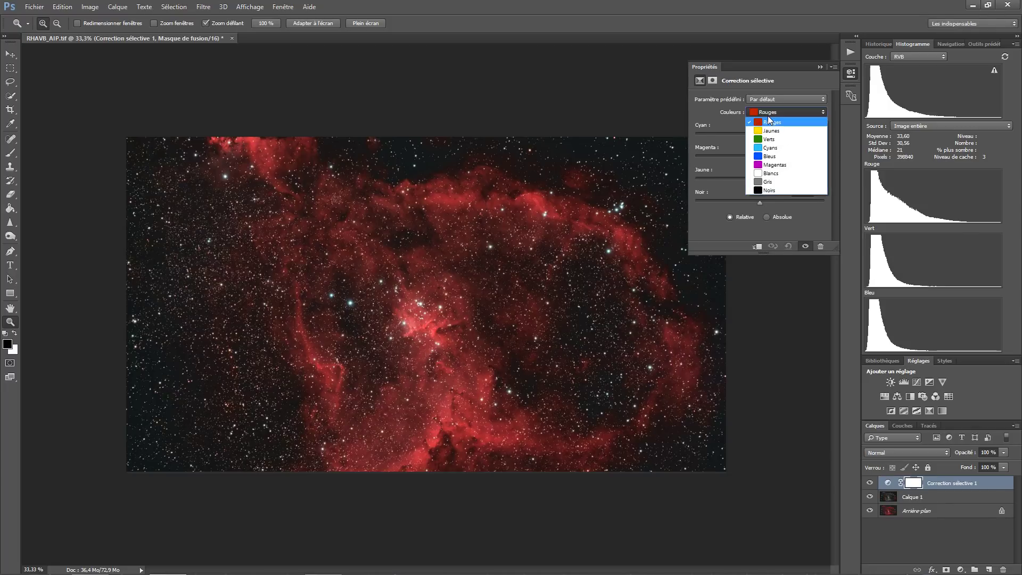
pyautogui.click(769, 116)
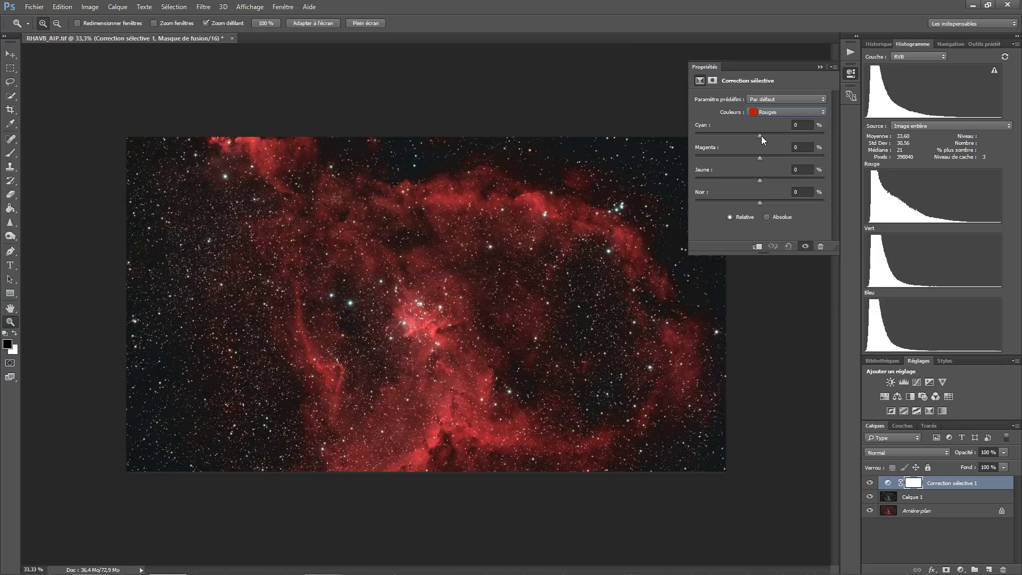
pyautogui.click(880, 453)
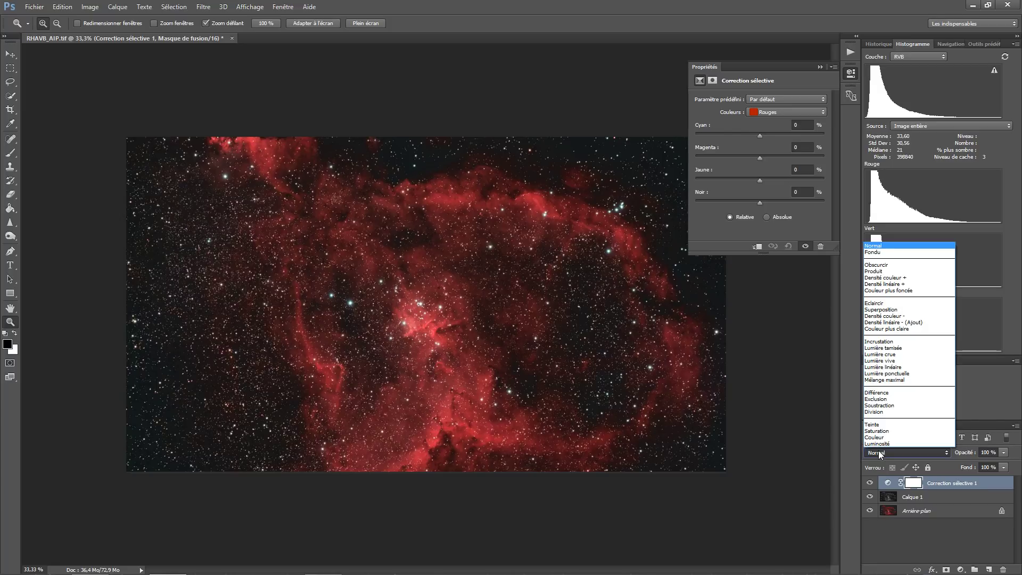
pyautogui.click(881, 438)
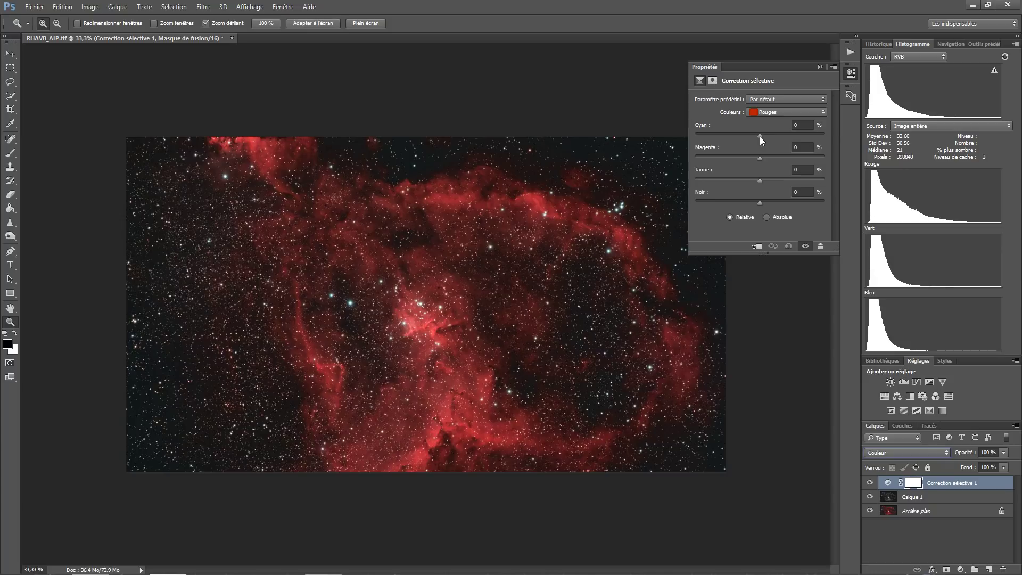
# Step: Try Cyan at +73 % and -100 % for the Rouges range, and settle on -10 %
pyautogui.moveTo(759, 137); pyautogui.dragTo(781, 137)
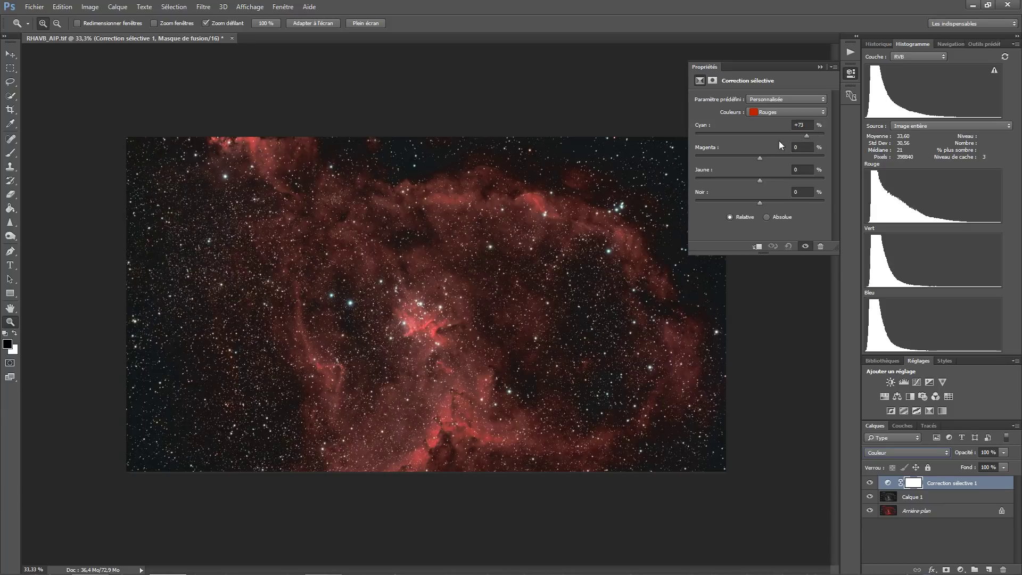
pyautogui.moveTo(703, 149); pyautogui.dragTo(687, 151)
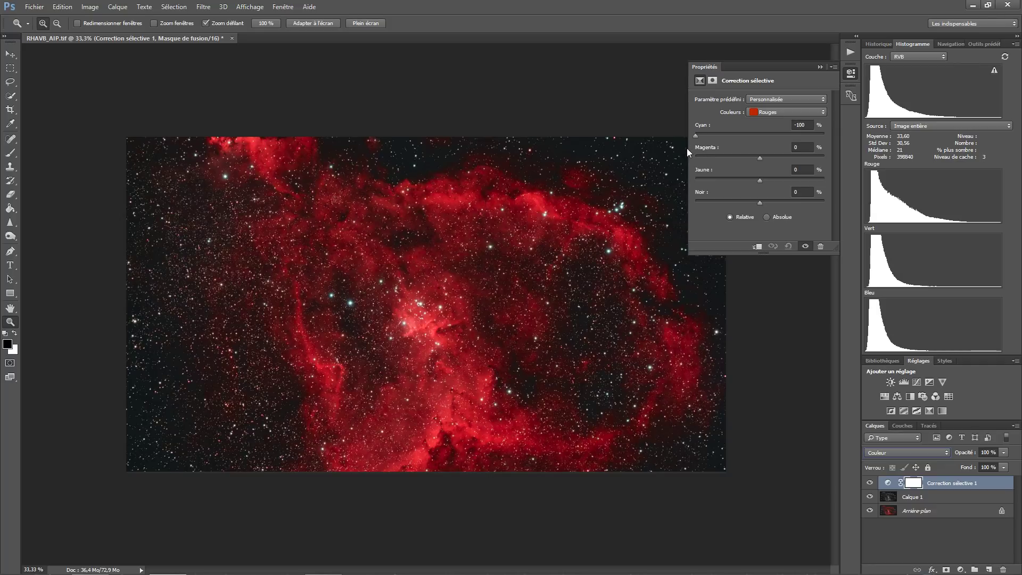
pyautogui.moveTo(687, 148); pyautogui.dragTo(746, 151)
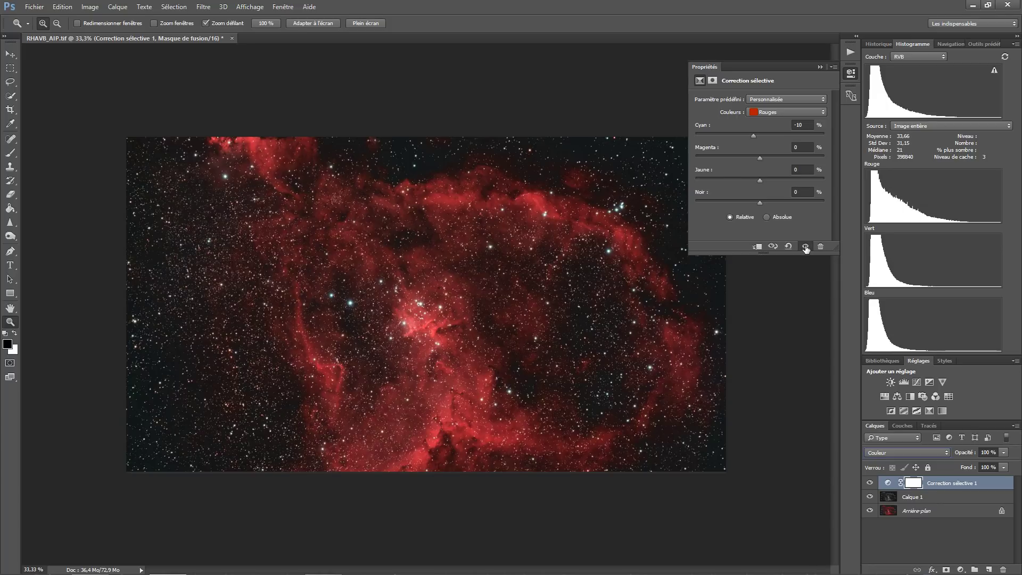
# Step: Compare the nebula at 50 % zoom without and with the selective colour adjustment, leaving the adjustment visible
pyautogui.click(513, 346)
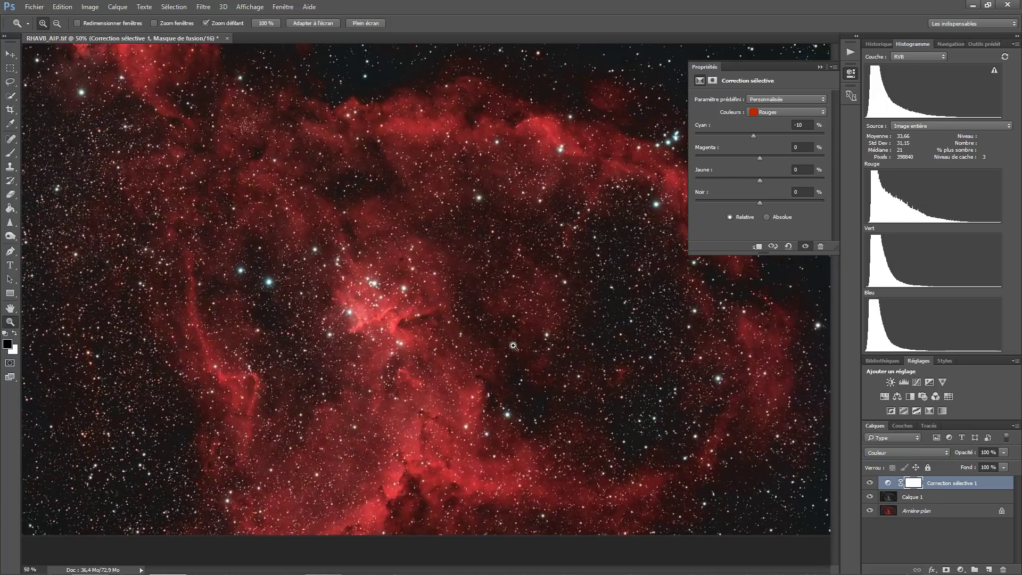
pyautogui.click(807, 247)
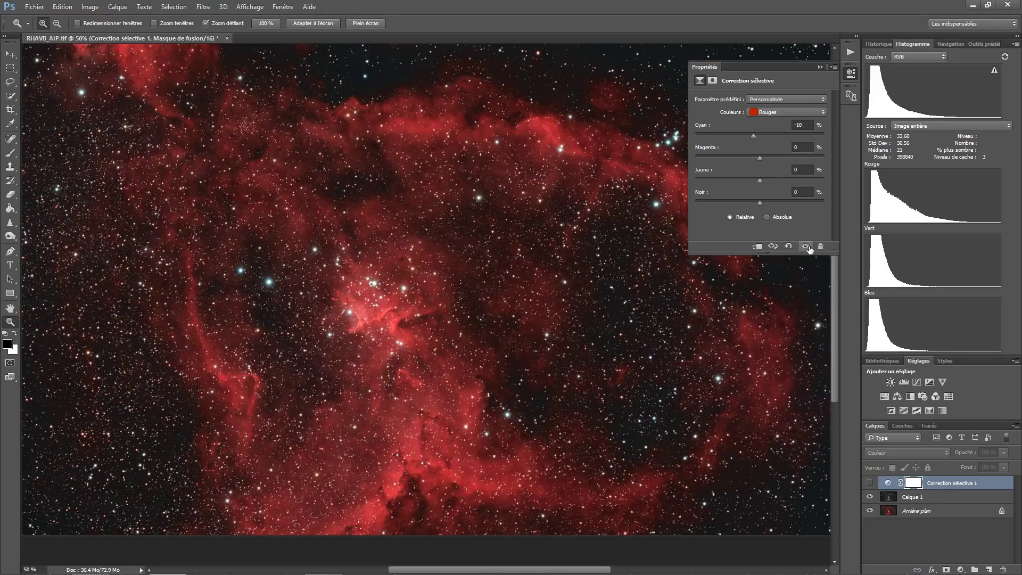
pyautogui.click(807, 248)
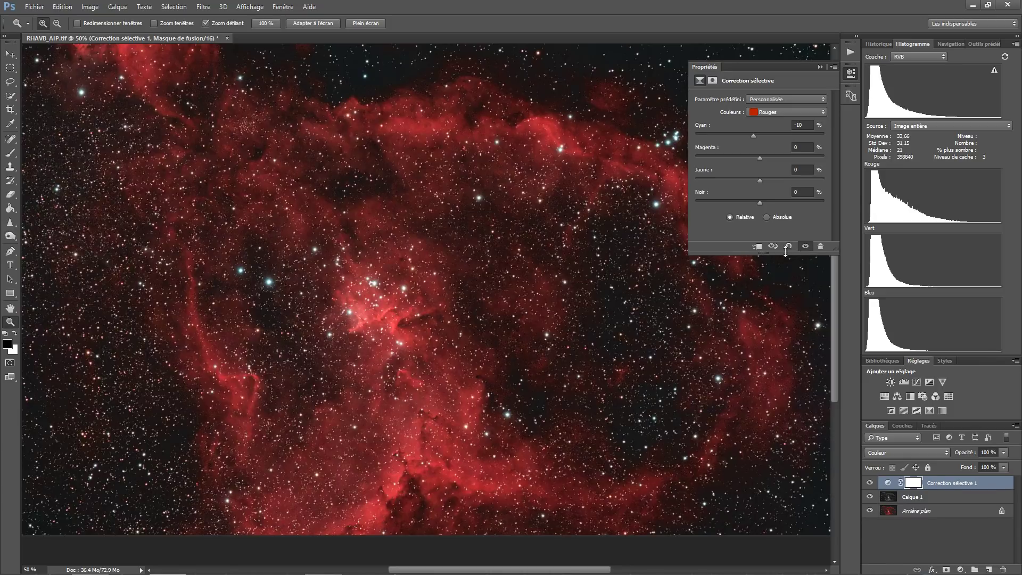
pyautogui.keyDown('alt'); pyautogui.click(538, 319); pyautogui.keyUp('alt')
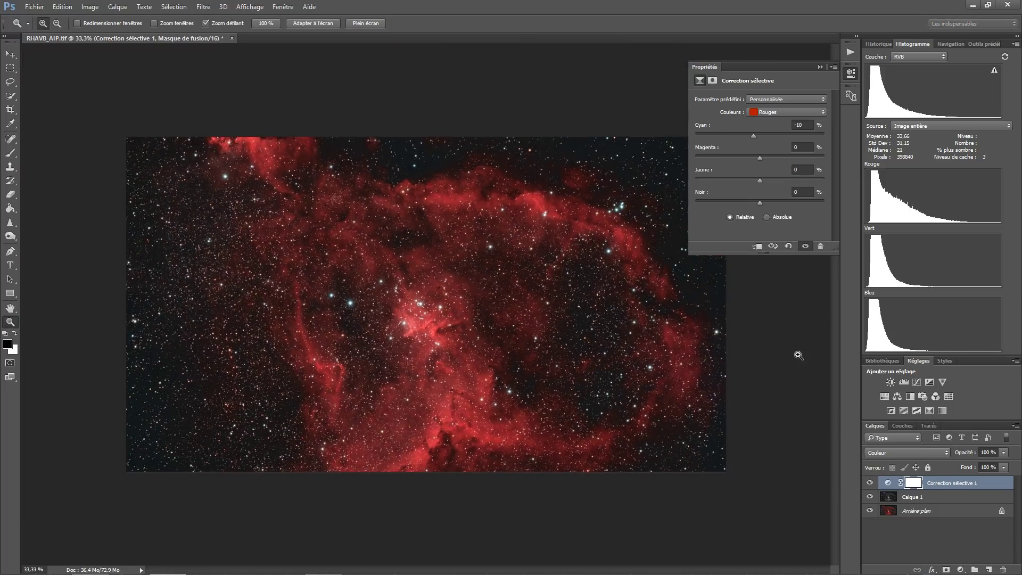